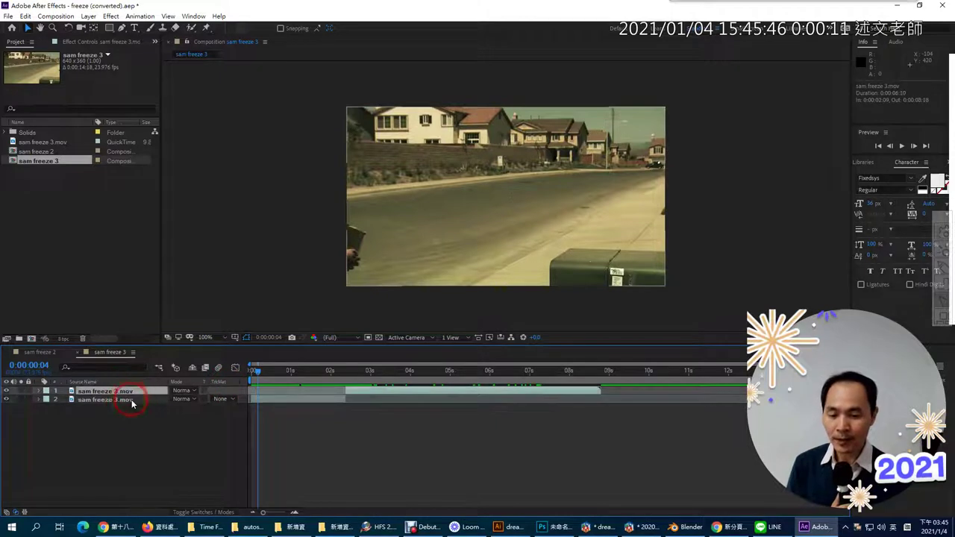
Extend the lower sam freeze 3.mov layer so that it ends at about 0:00:10:17
left_click(132, 401)
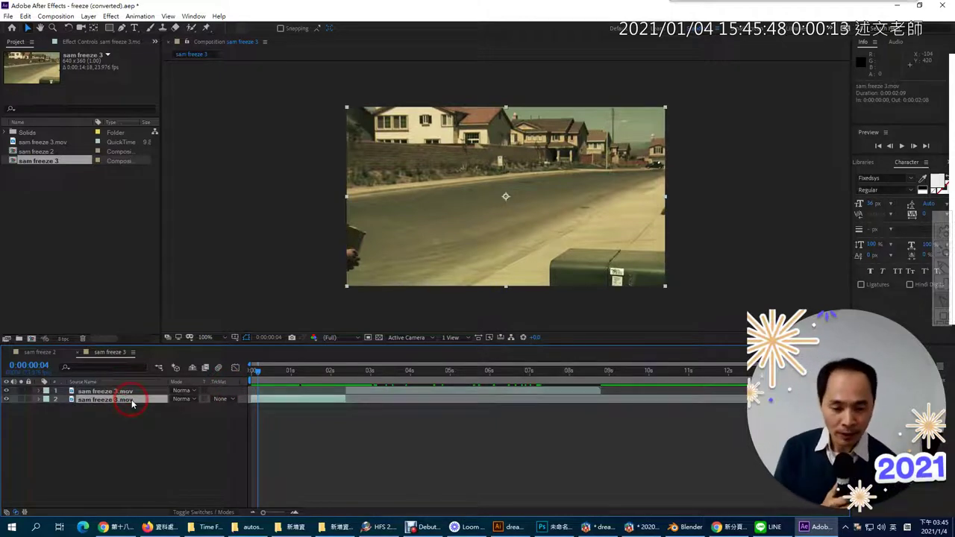
left_click(281, 404)
left_click_drag(259, 375, 345, 375)
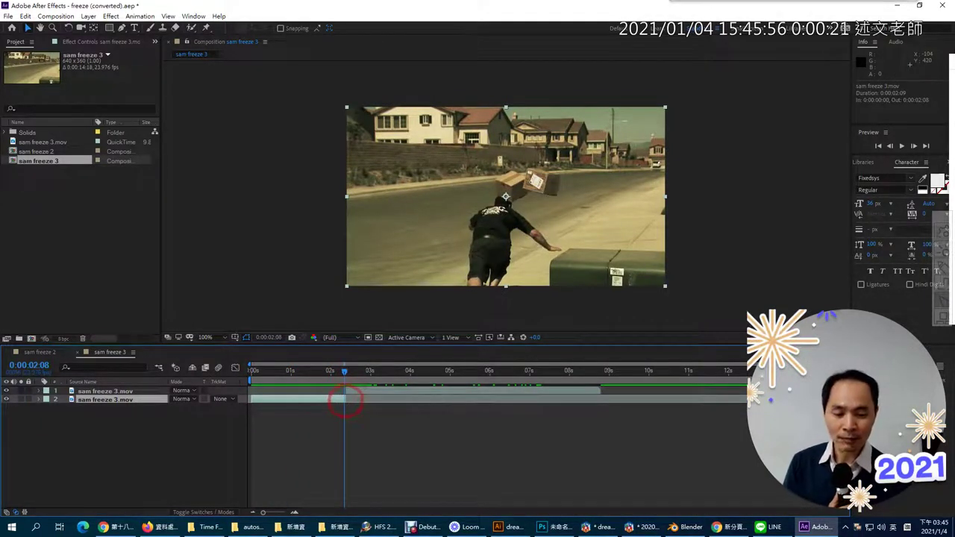
left_click_drag(345, 401, 678, 410)
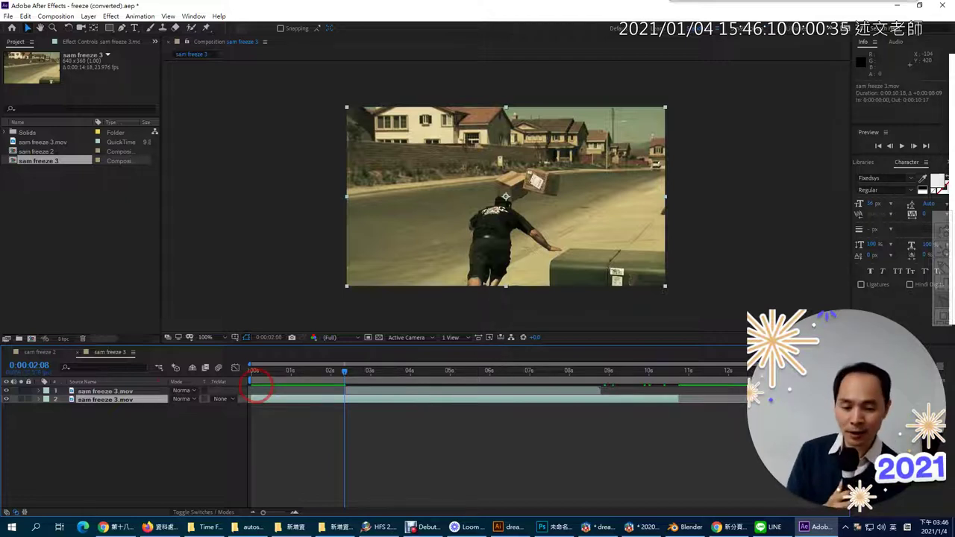
right_click(137, 402)
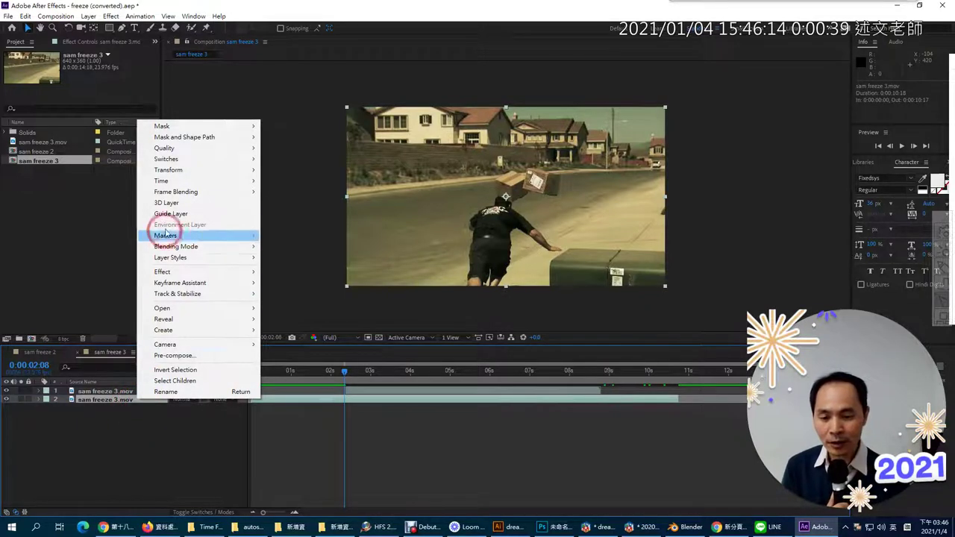
left_click(179, 184)
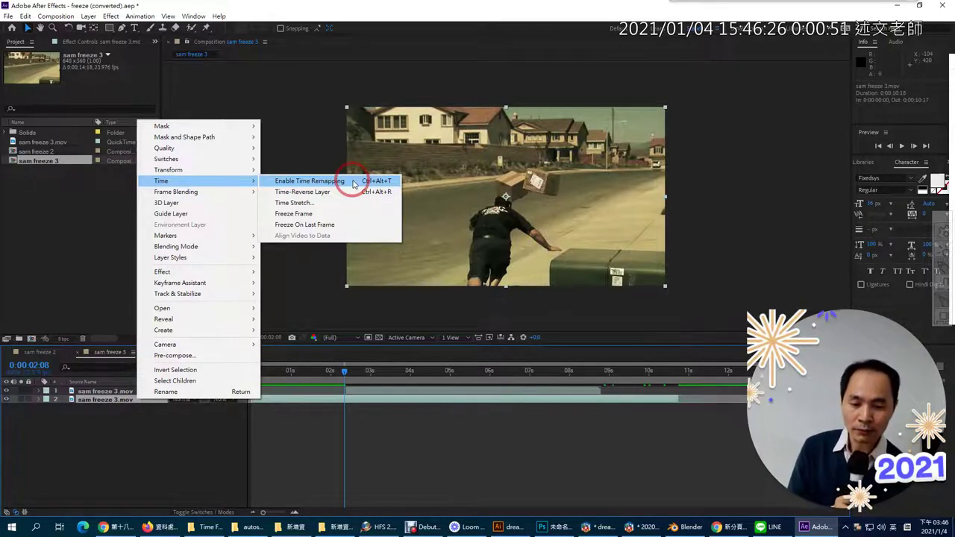
left_click(251, 409)
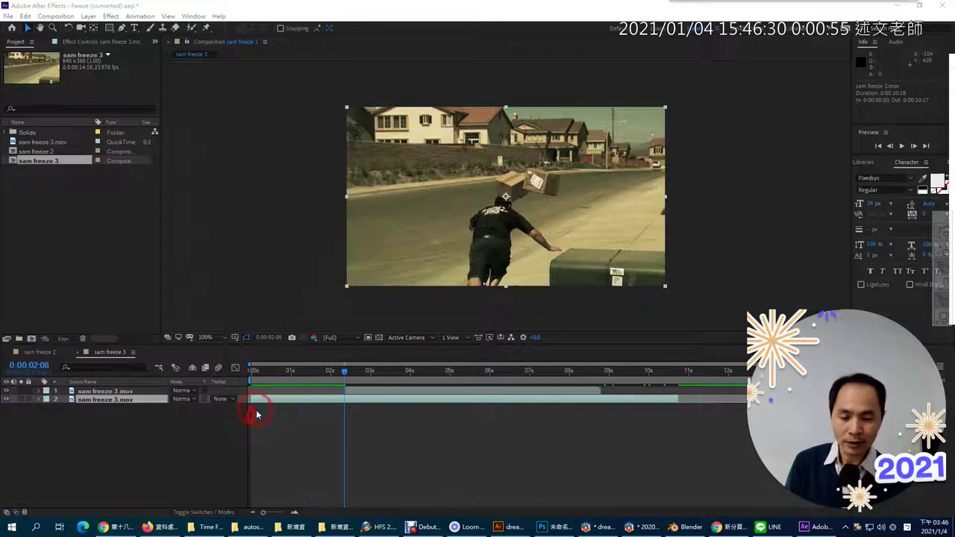
mouse_move(449, 370)
left_mouse_down()
mouse_move(454, 430)
mouse_move(448, 420)
mouse_move(464, 415)
mouse_move(455, 432)
mouse_move(472, 417)
mouse_move(471, 448)
mouse_move(463, 423)
left_mouse_up()
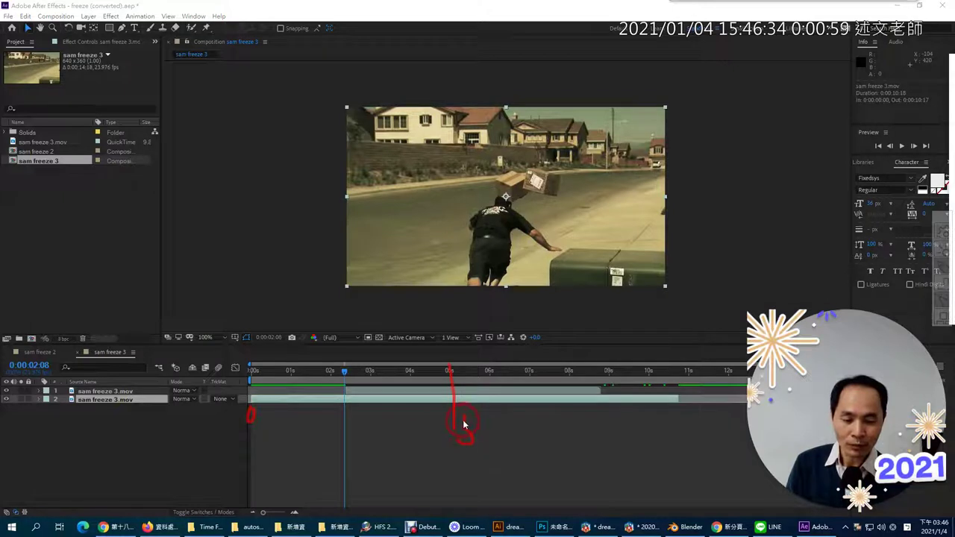
left_click_drag(266, 436, 425, 437)
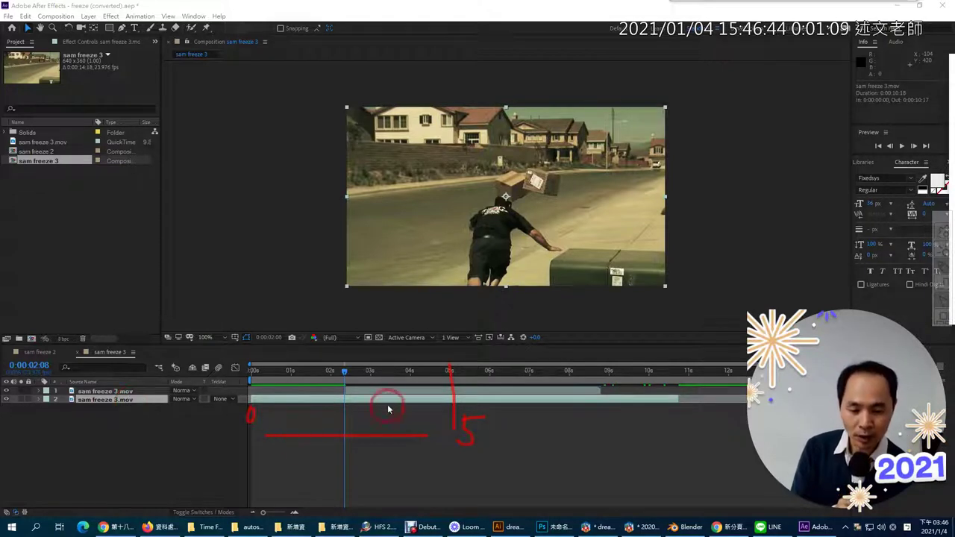
left_click(370, 355)
left_click_drag(369, 355, 373, 463)
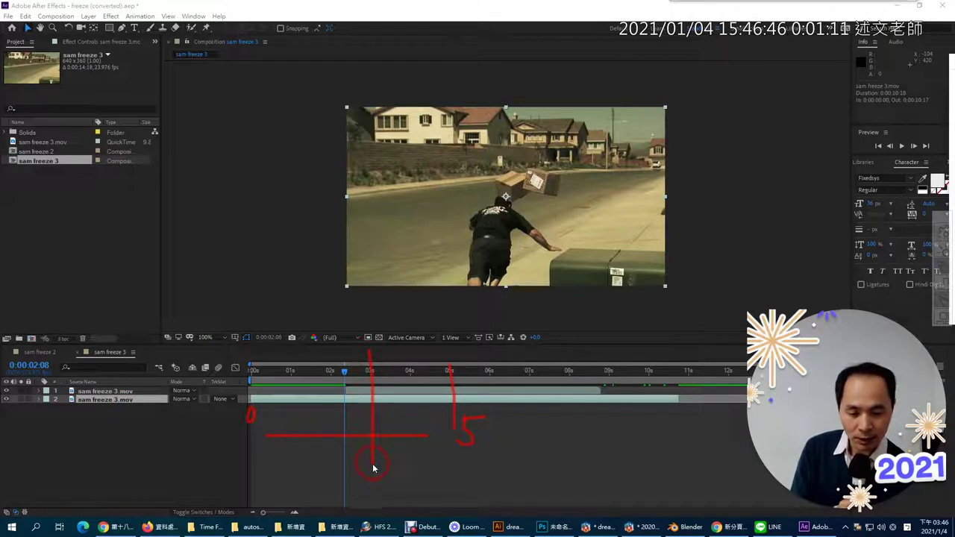
mouse_move(371, 359)
left_mouse_down()
mouse_move(382, 371)
mouse_move(374, 374)
left_mouse_up()
left_click_drag(261, 437, 311, 457)
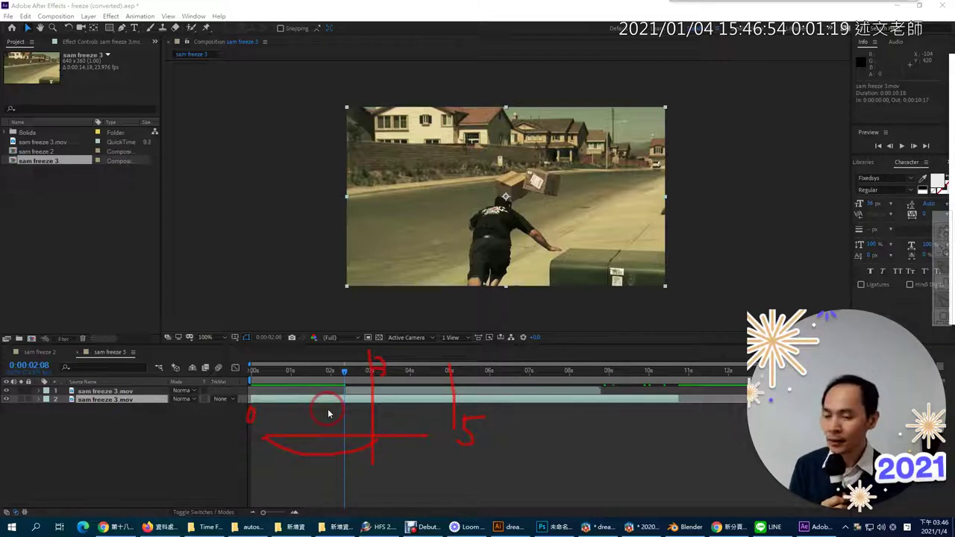
key("Escape")
Enable time remapping on the lower sam freeze 3.mov layer
right_click(153, 401)
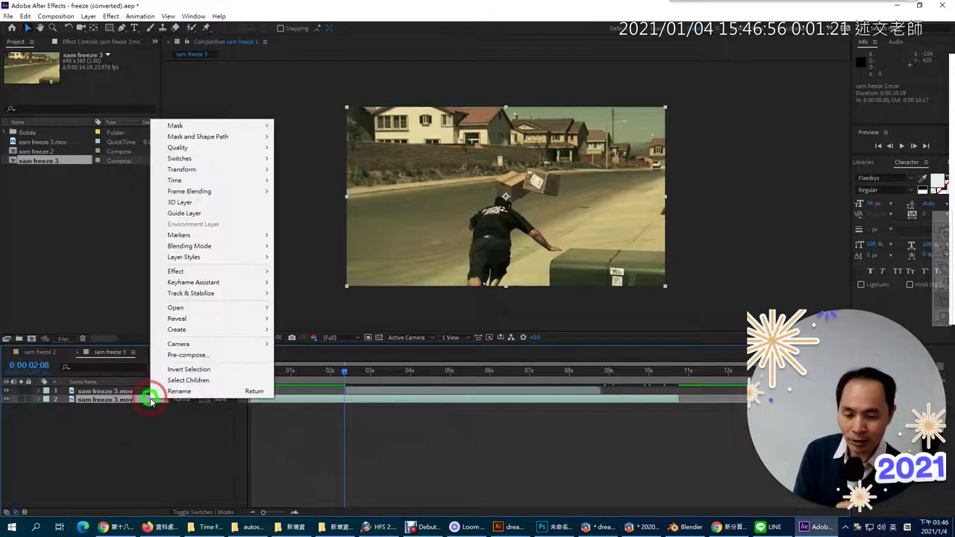
mouse_move(200, 186)
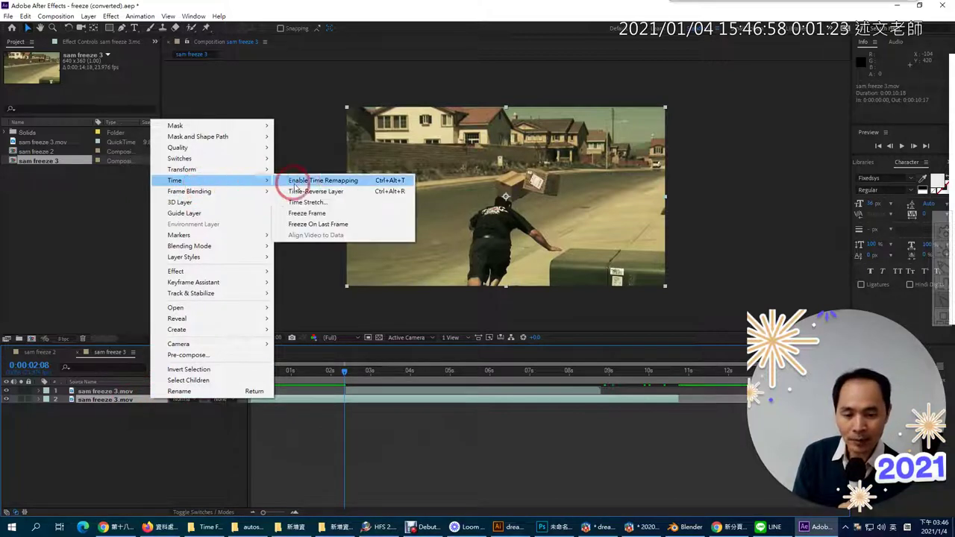
left_click(307, 181)
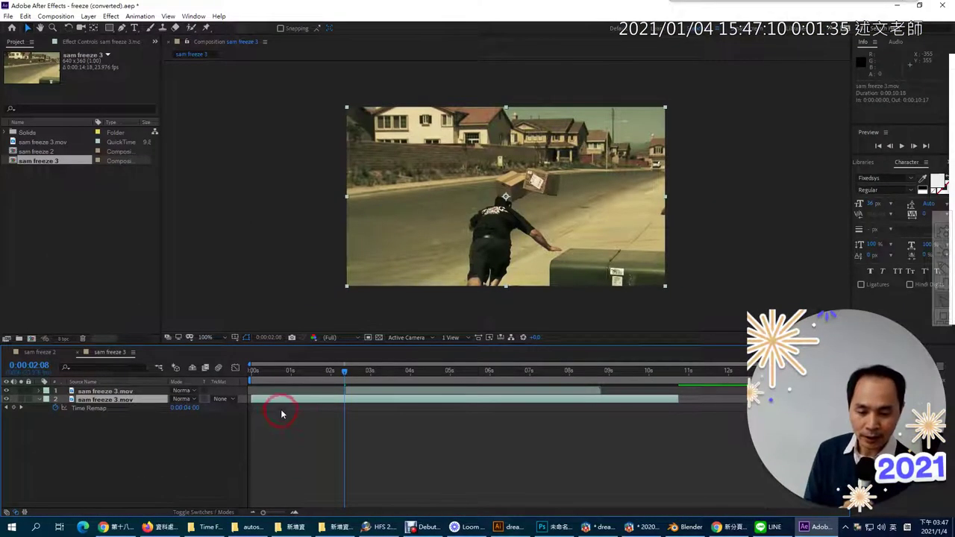
Add a Time Remap keyframe at 0:00:00:00 on the lower layer and move the current time to 0:00:02:09
left_click_drag(343, 372, 218, 386)
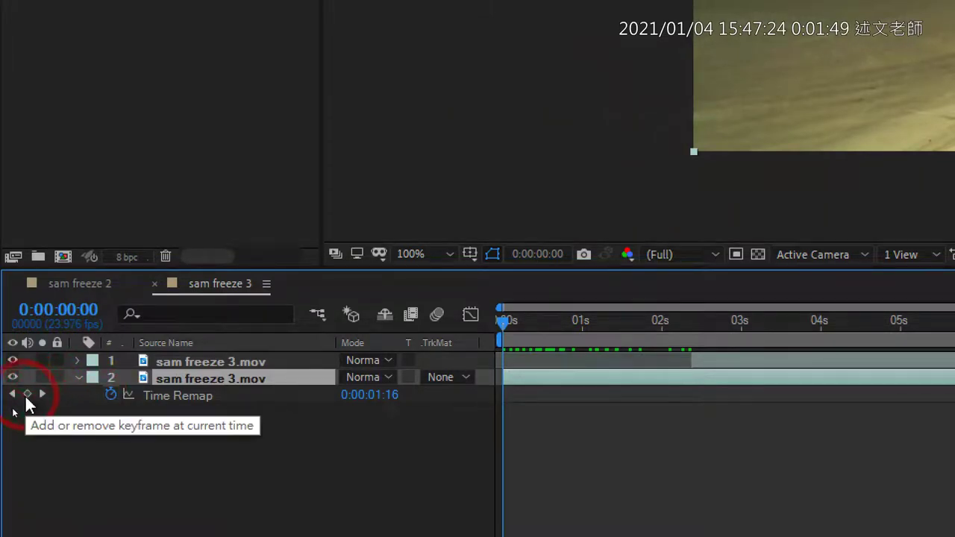
left_click(27, 395)
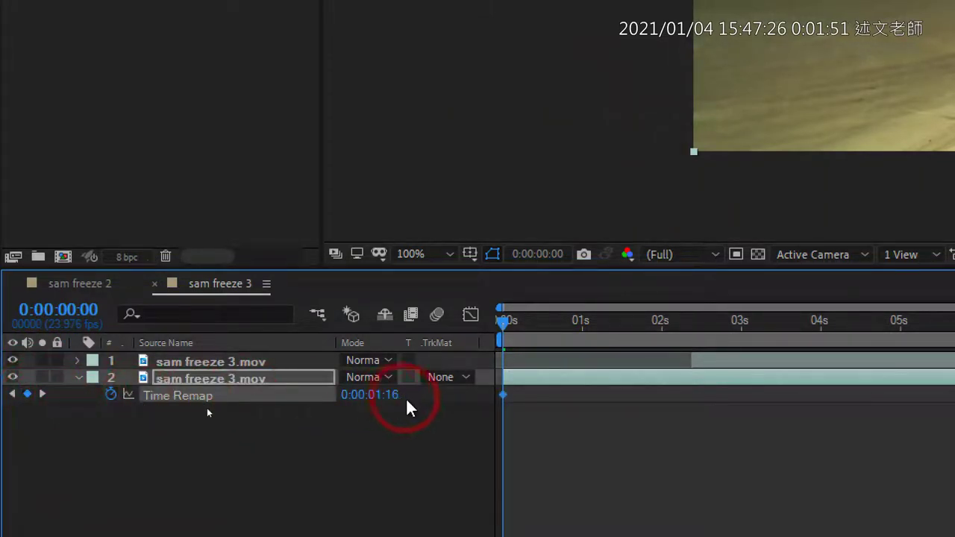
left_click_drag(506, 329, 690, 340)
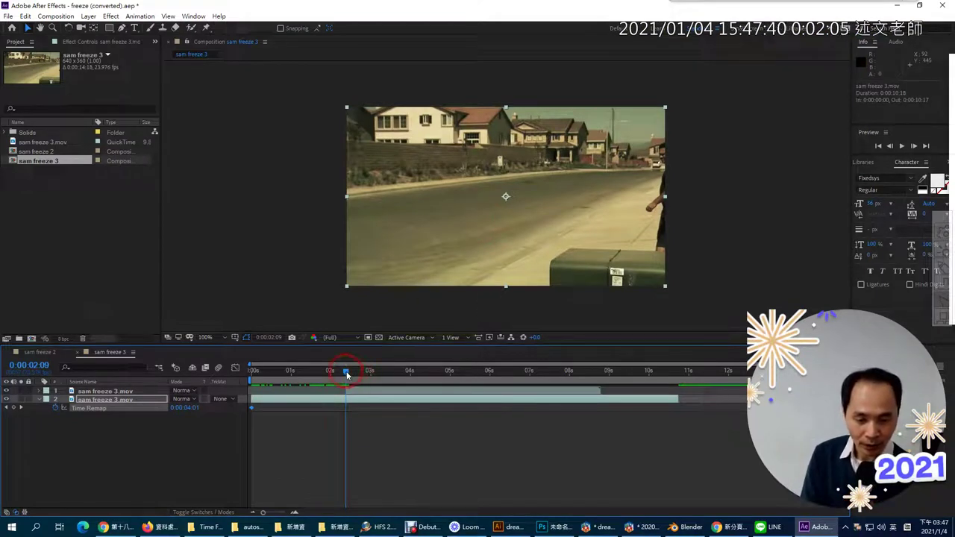
left_click_drag(345, 371, 345, 370)
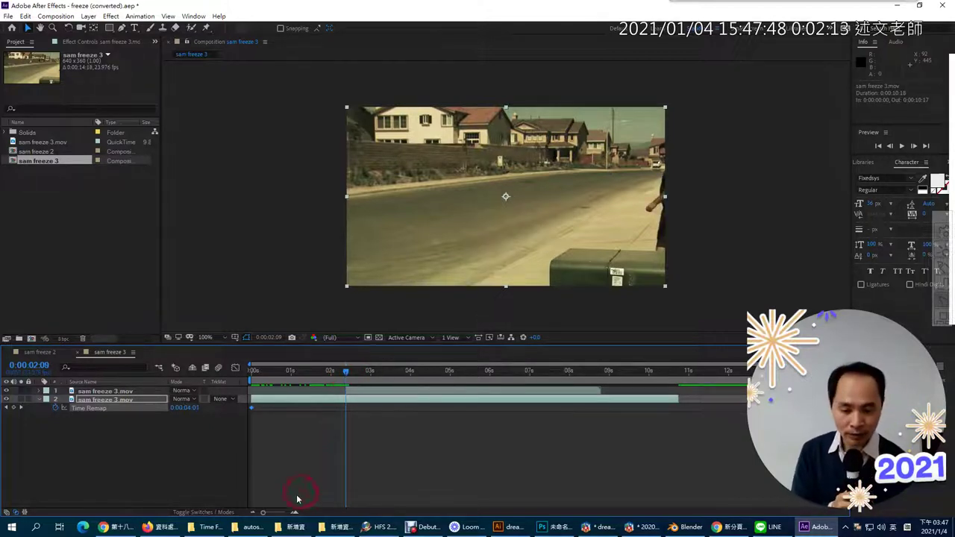
Switch to Chrome, look up the timeline zoom shortcut in the Time Freeze lesson notes, and return to After Effects
left_click(117, 527)
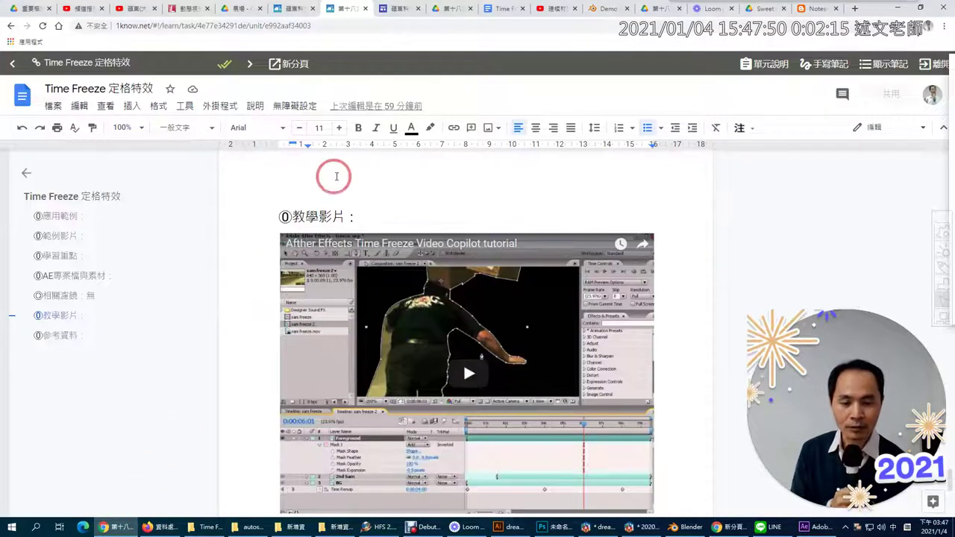
scroll(334, 254, "up", 3)
scroll(334, 253, "up", 5)
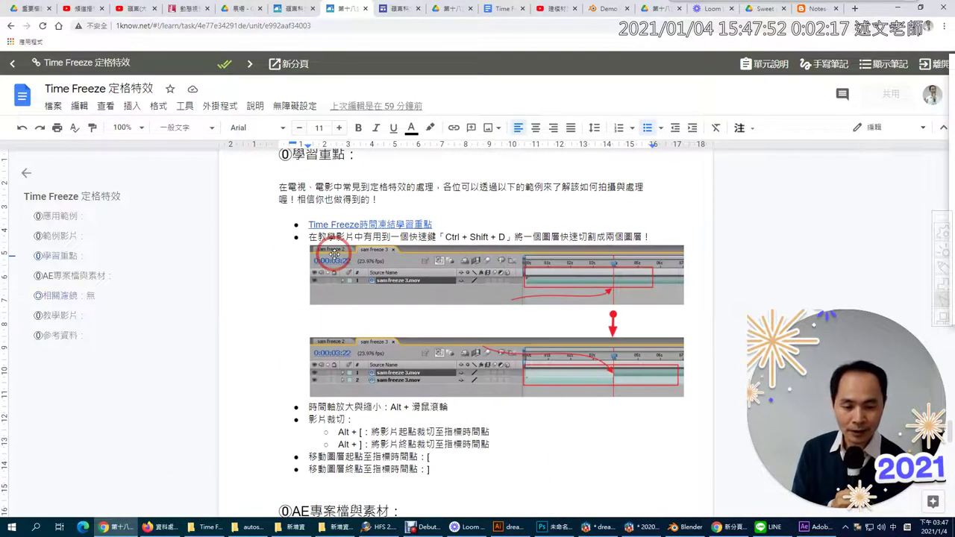
scroll(332, 250, "up", 3)
scroll(339, 276, "down", 4)
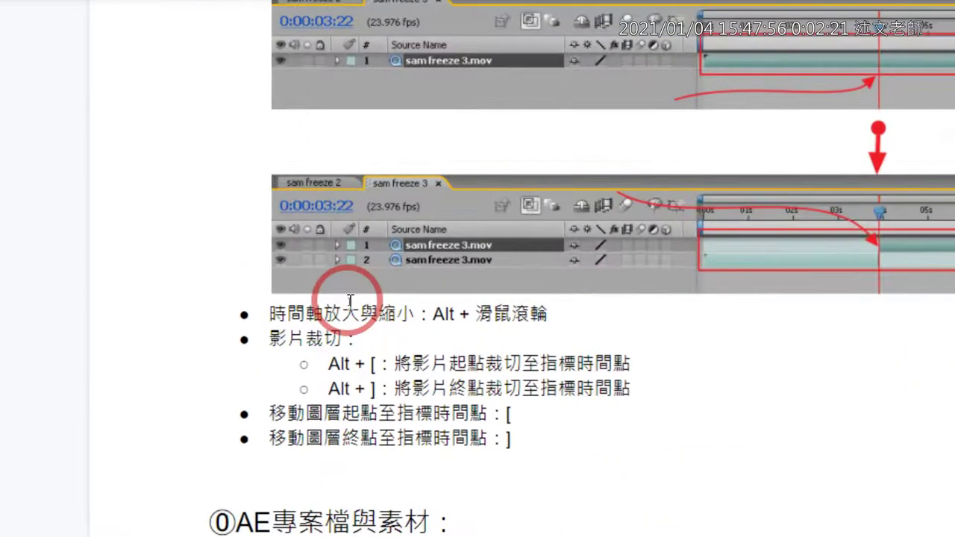
left_click(432, 314)
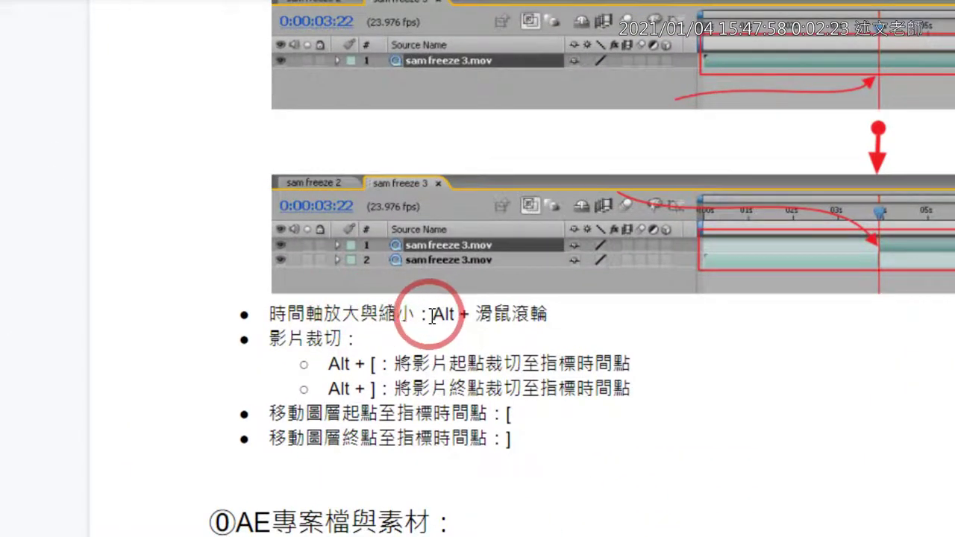
left_click_drag(432, 314, 537, 306)
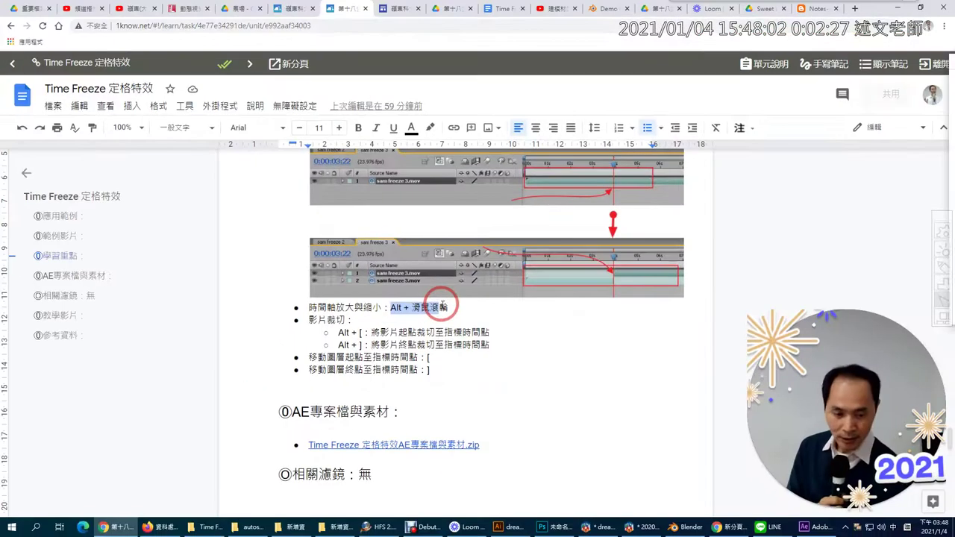
left_click(804, 530)
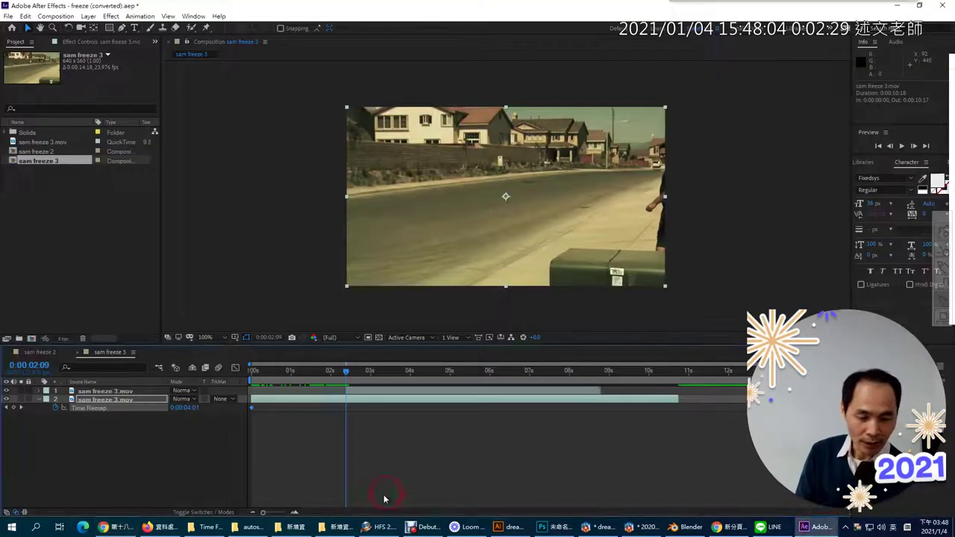
Add a Time Remap keyframe at 0:00:02:08 on the lower layer, one frame before the upper layer starts
left_click(257, 513)
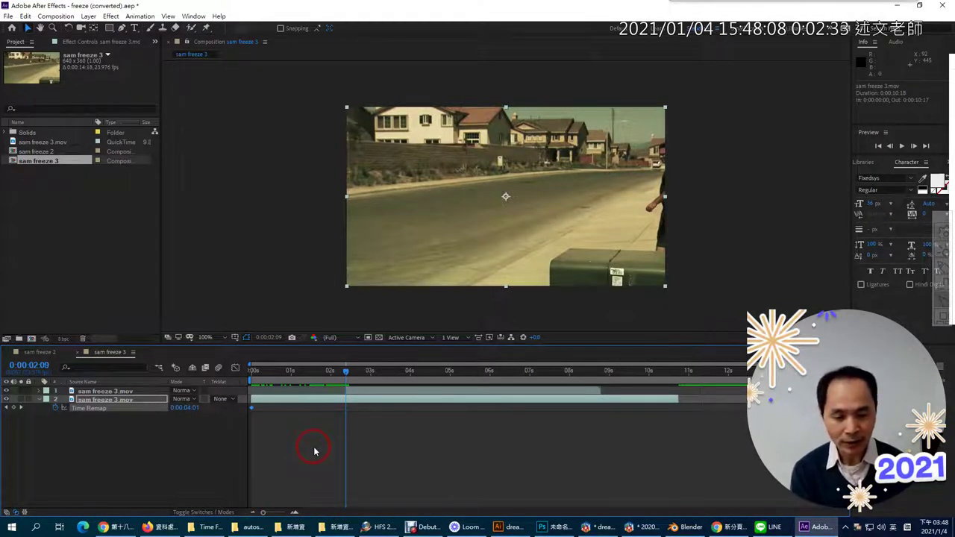
scroll(314, 451, "up", 4)
scroll(314, 451, "down", 4)
scroll(314, 451, "up", 2)
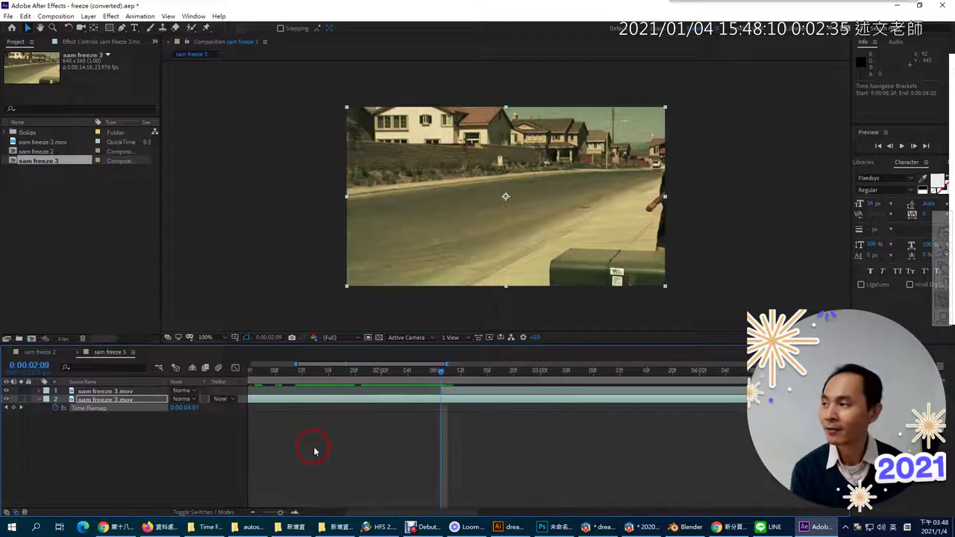
key("minus")
key("minus")
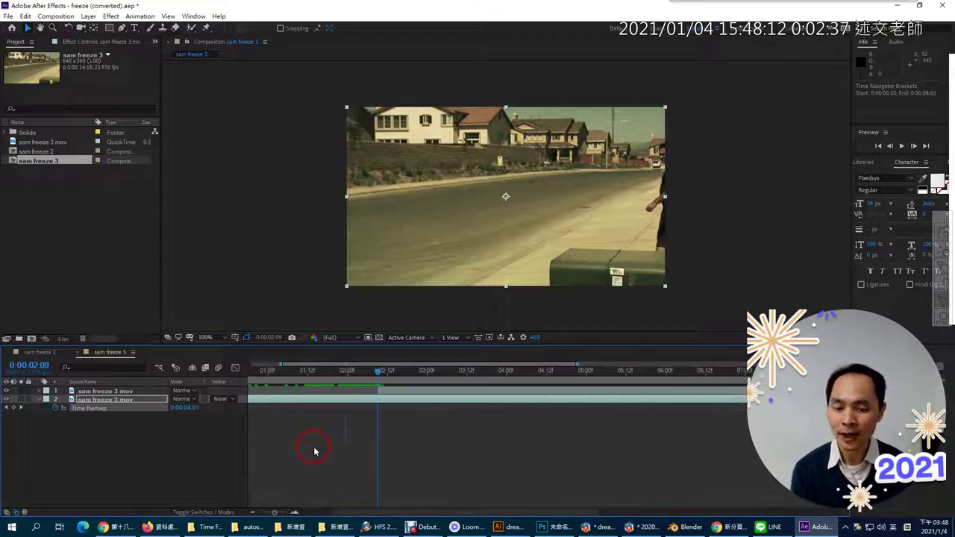
key("equal")
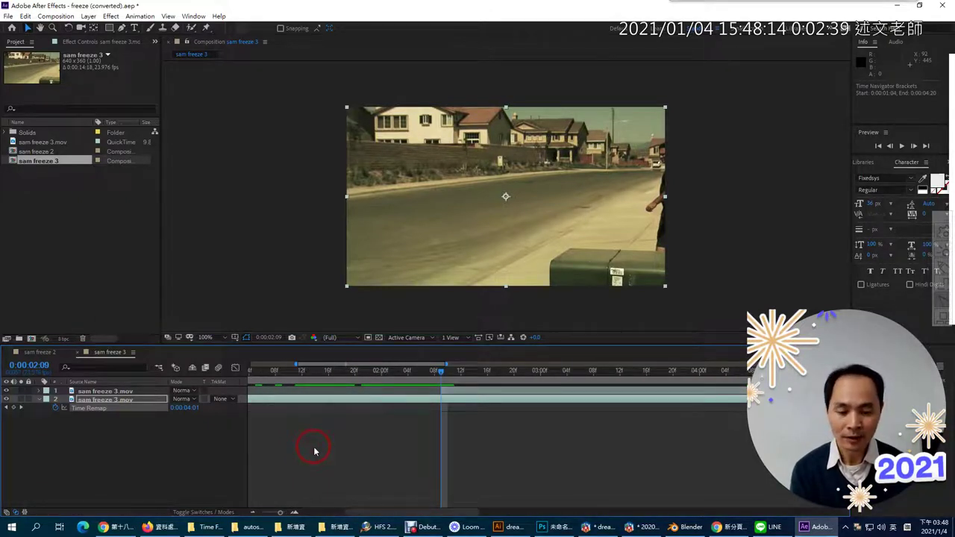
key("equal")
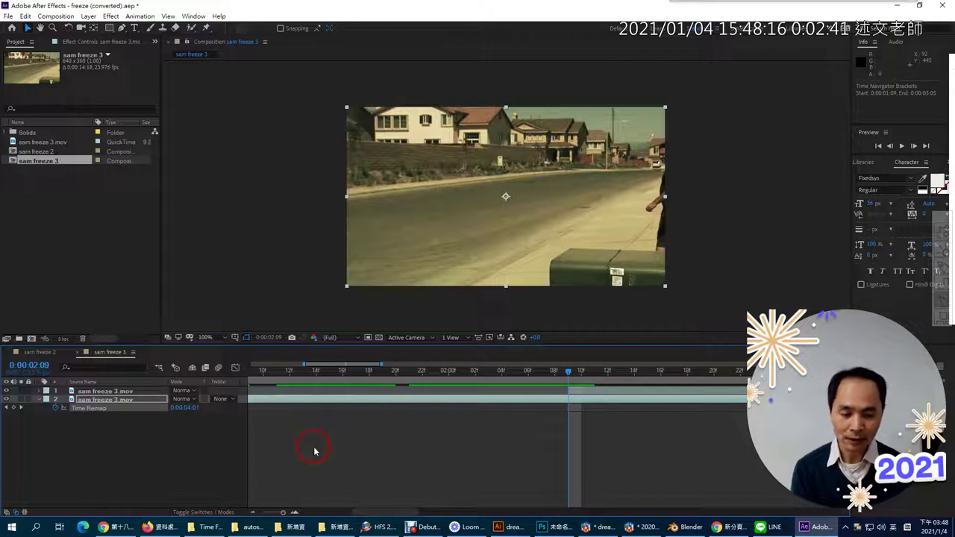
left_click(569, 371)
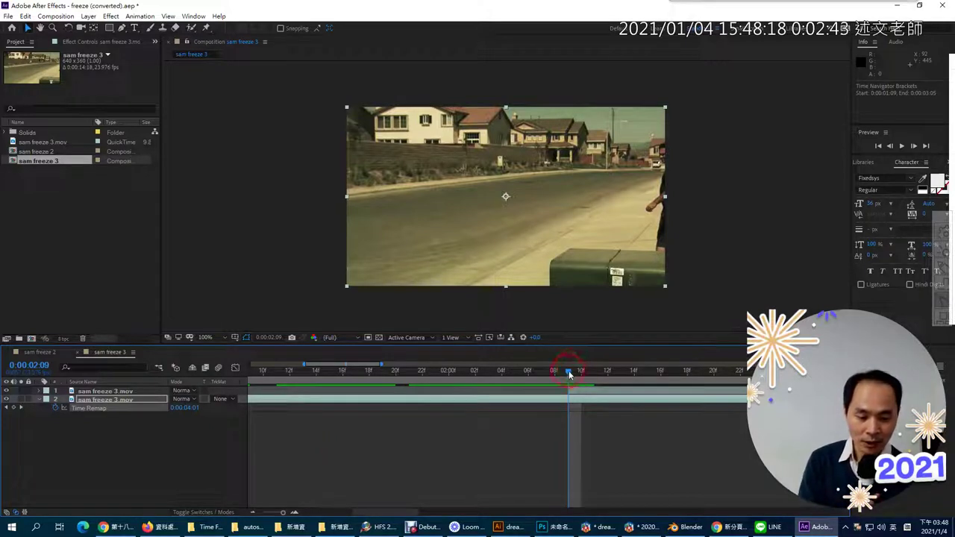
left_click_drag(566, 371, 554, 377)
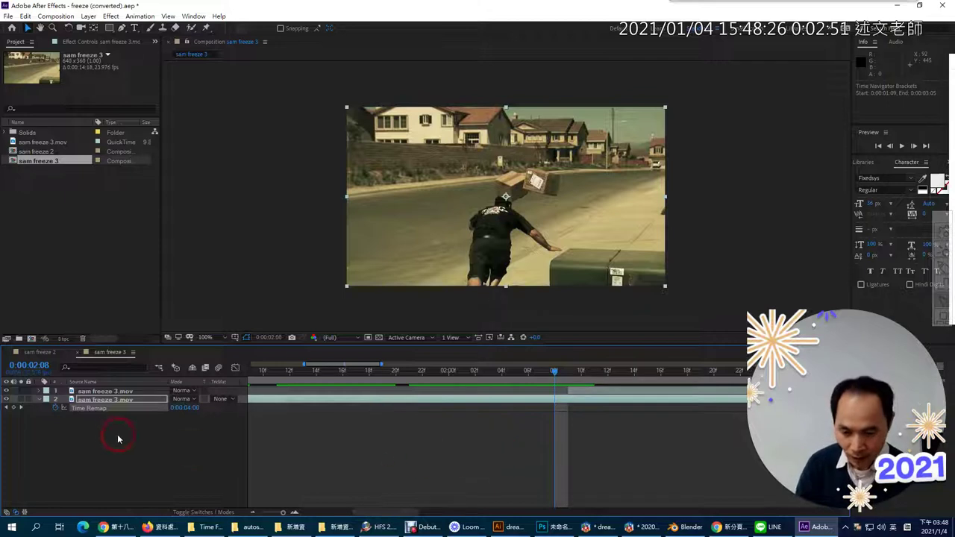
left_click(13, 409)
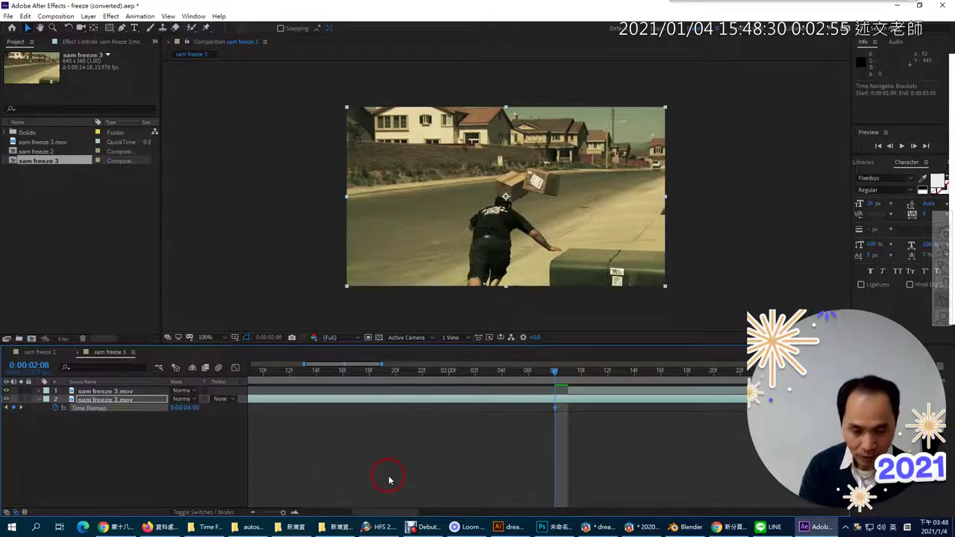
Copy the lower layer's Time Remap keyframe at 0:00:02:08
key("minus")
key("minus")
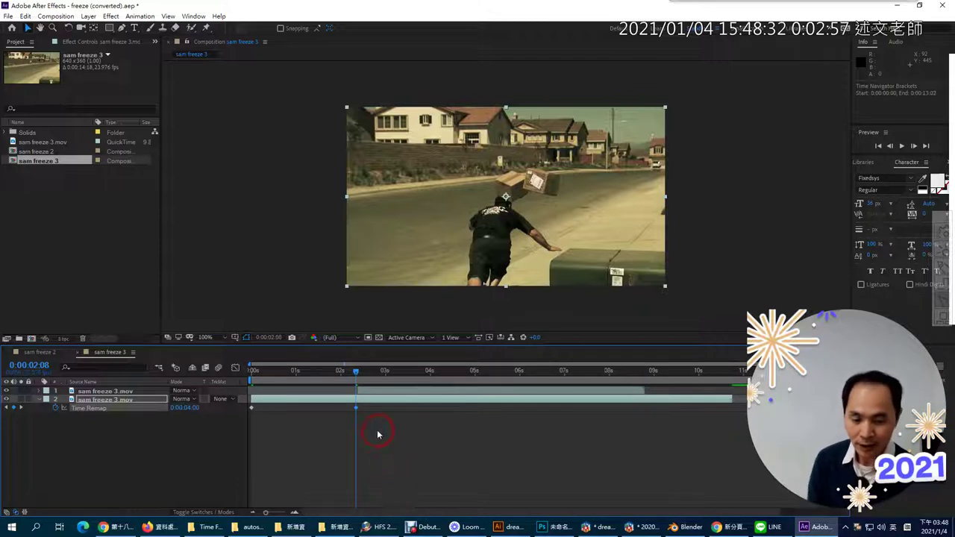
left_click_drag(364, 423, 352, 409)
left_click_drag(279, 420, 247, 411)
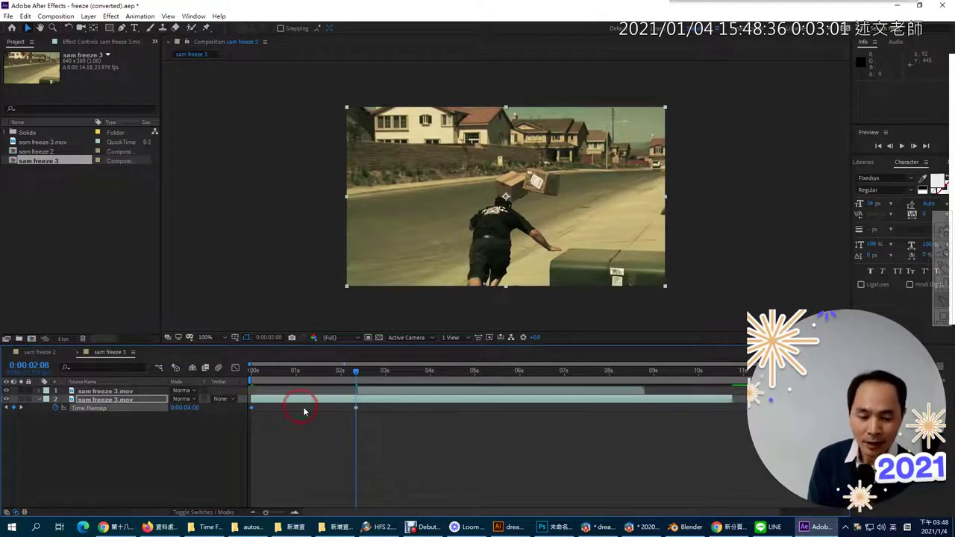
mouse_move(357, 373)
left_mouse_down()
mouse_move(515, 369)
mouse_move(357, 380)
left_mouse_up()
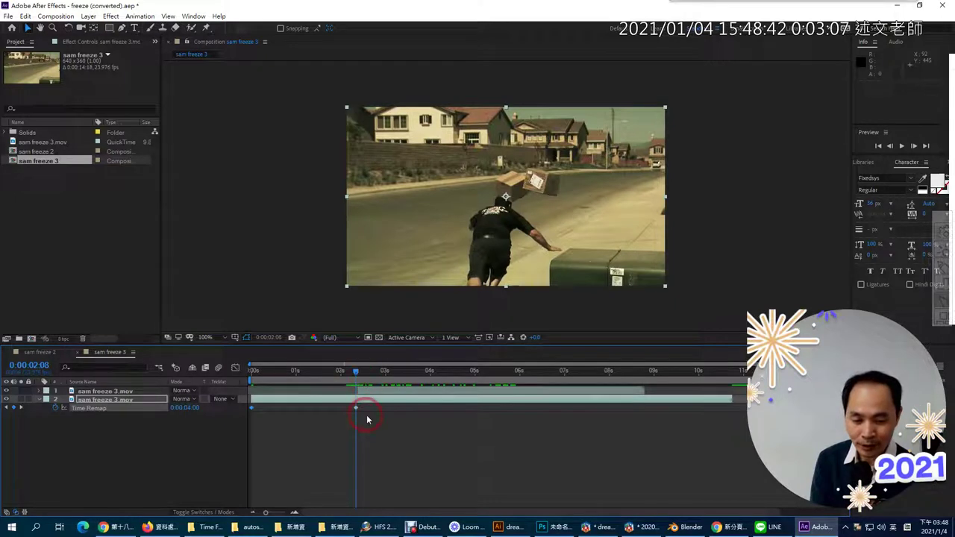
left_click_drag(366, 415, 349, 407)
key("ctrl+c")
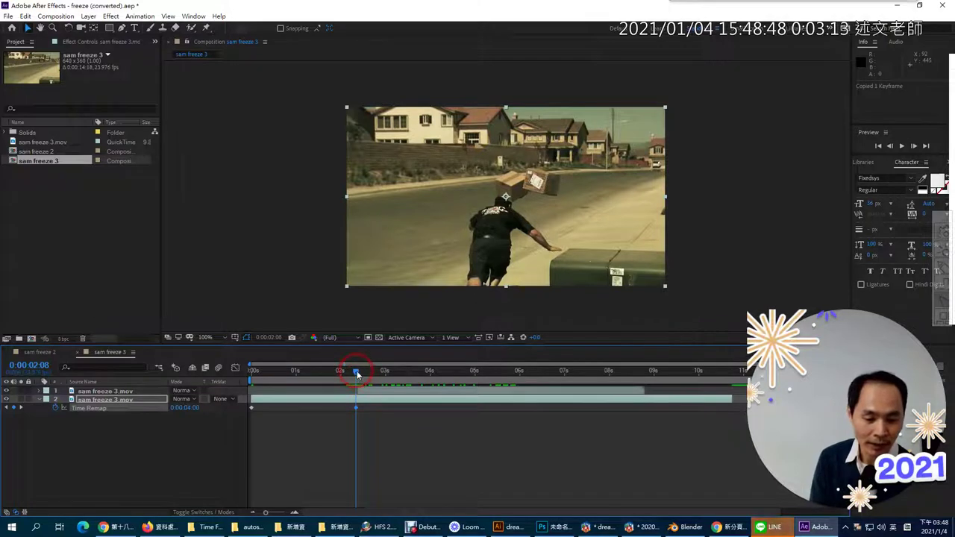
Paste the copied Time Remap keyframe at 0:00:10:18, at the end of the lower layer
left_click_drag(355, 370, 716, 413)
left_click(511, 461)
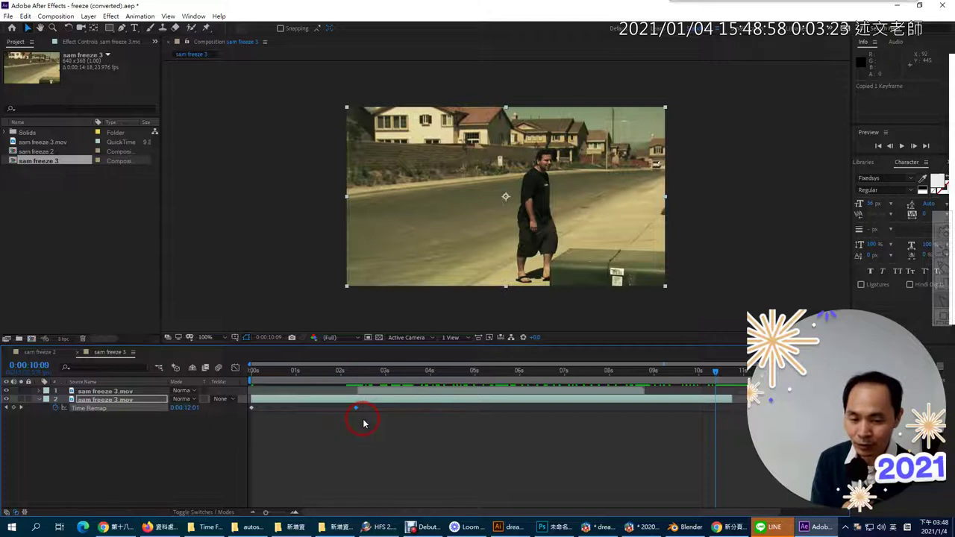
left_click_drag(714, 373, 734, 376)
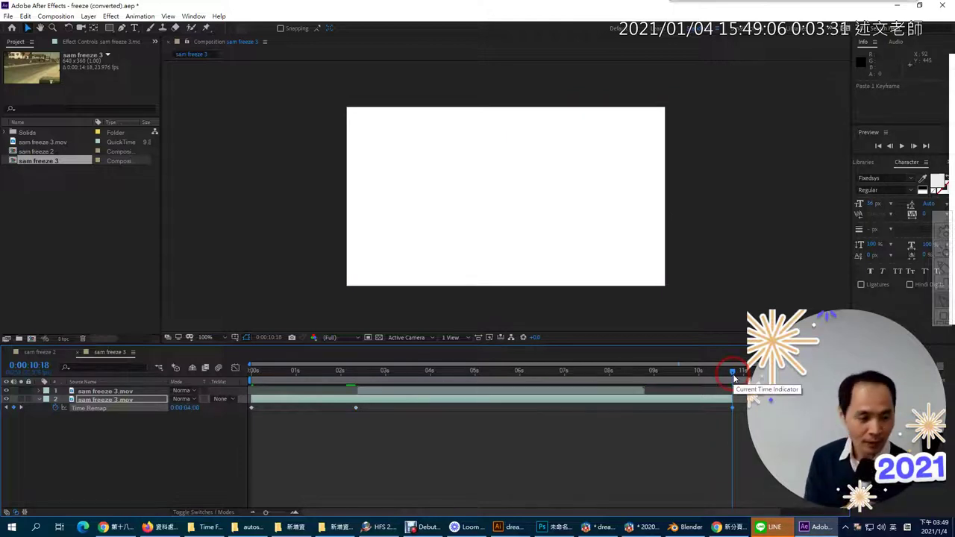
left_click(941, 266)
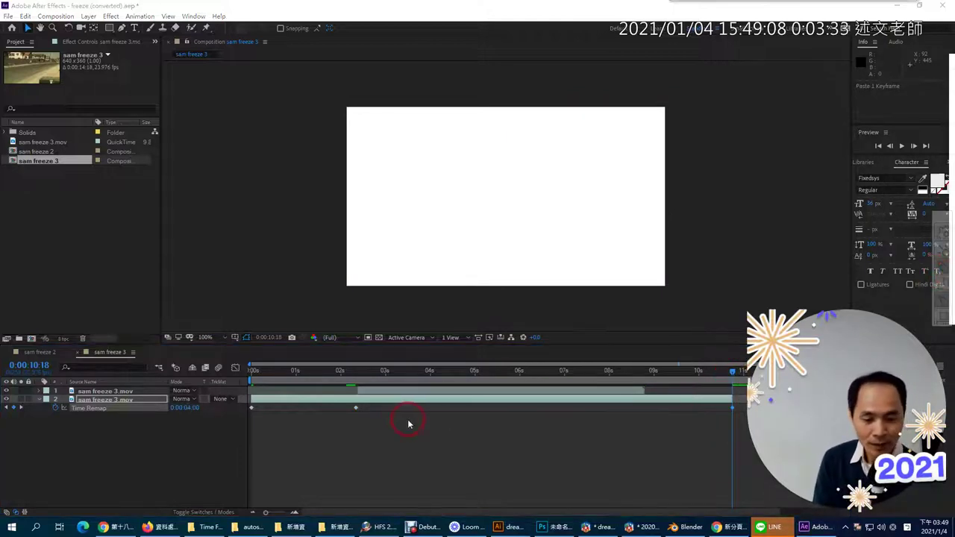
mouse_move(351, 427)
left_mouse_down()
mouse_move(379, 401)
mouse_move(335, 431)
left_mouse_up()
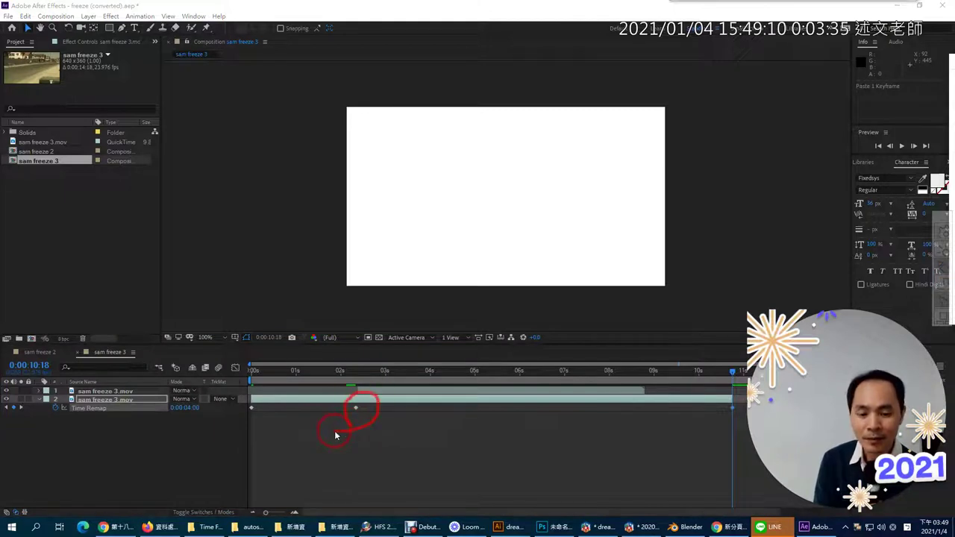
mouse_move(363, 320)
left_mouse_down()
mouse_move(366, 381)
mouse_move(389, 361)
left_mouse_up()
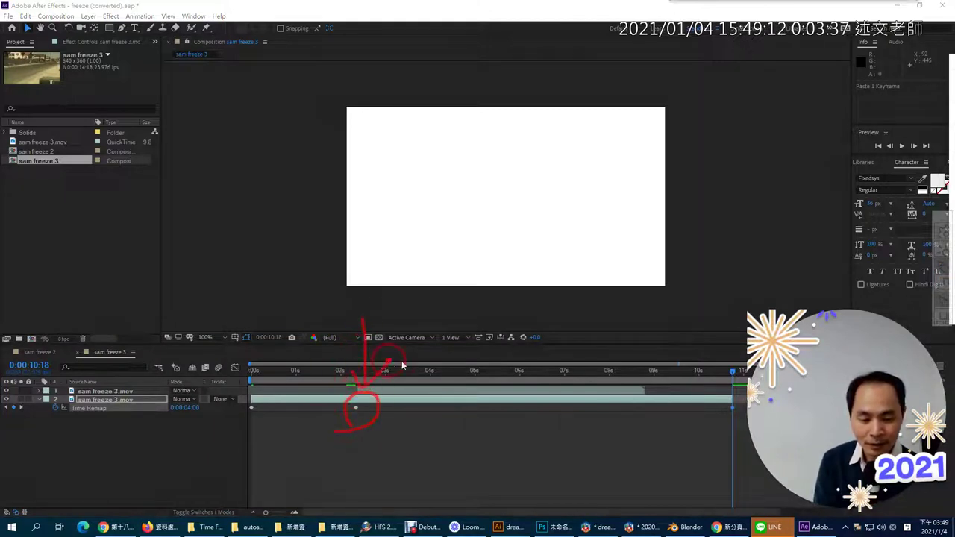
mouse_move(736, 314)
left_mouse_down()
mouse_move(735, 351)
mouse_move(751, 342)
left_mouse_up()
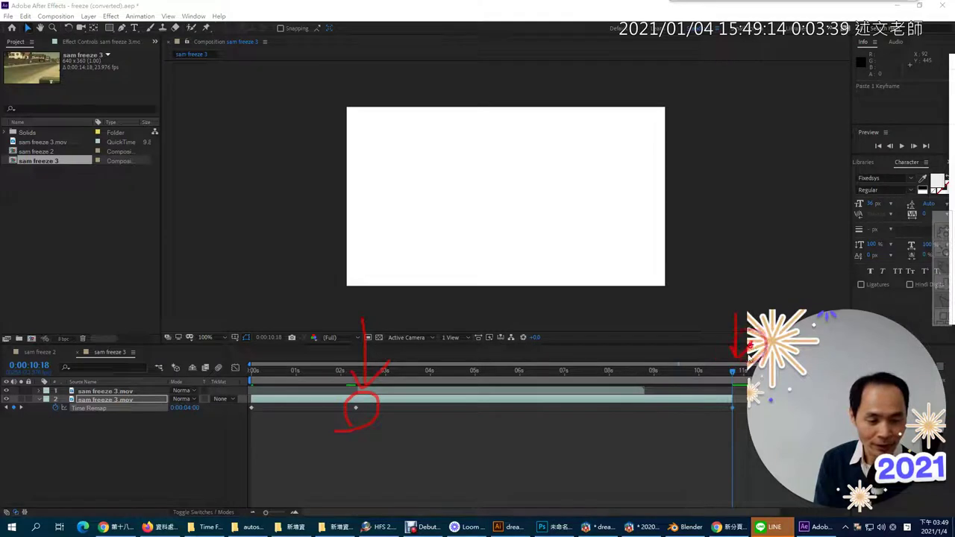
mouse_move(726, 420)
left_mouse_down()
mouse_move(547, 462)
mouse_move(377, 422)
mouse_move(384, 469)
mouse_move(391, 429)
mouse_move(449, 434)
left_mouse_up()
left_click_drag(370, 408, 753, 409)
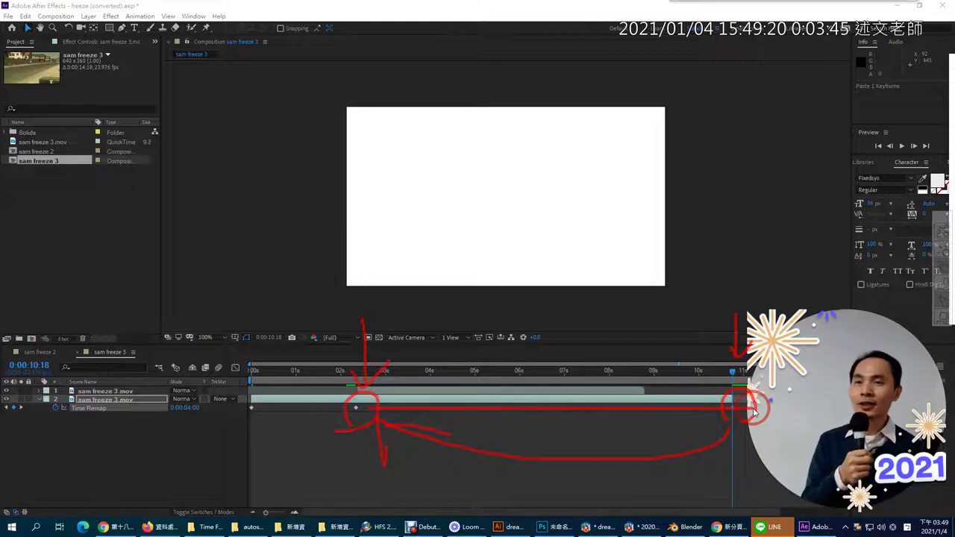
left_click(639, 411)
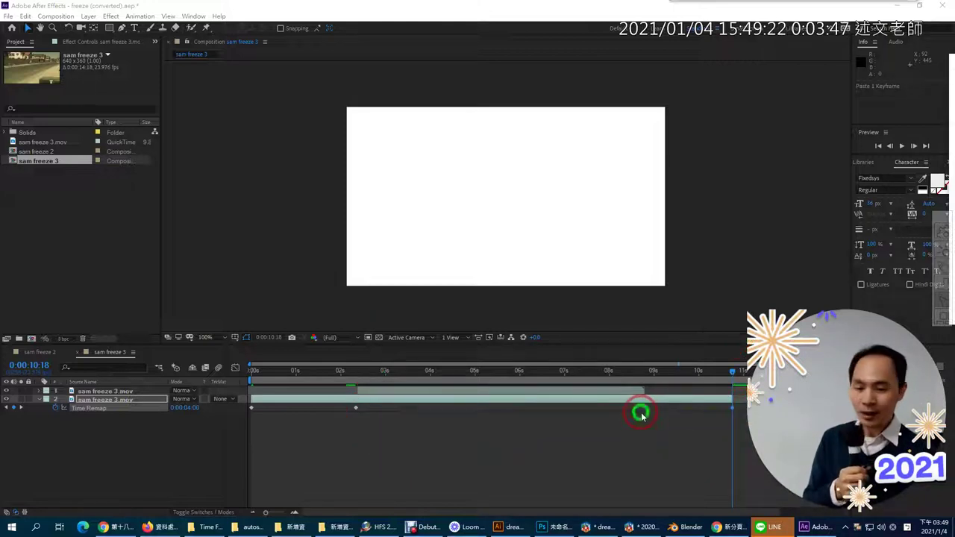
With the upper layer hidden, scrub the timeline back and forth across 0:00:02:08 to check the lower layer's time freeze
left_click_drag(284, 376, 325, 360)
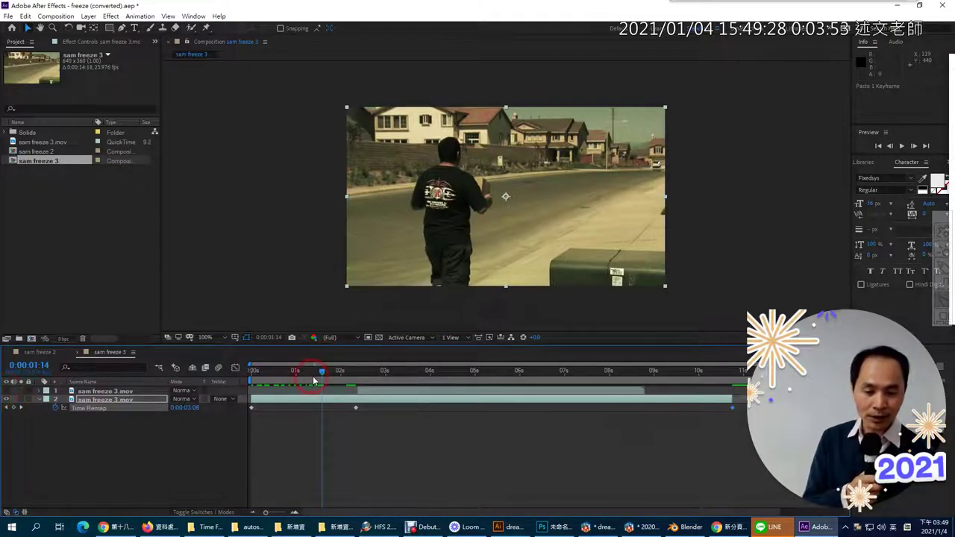
left_click_drag(322, 373, 449, 401)
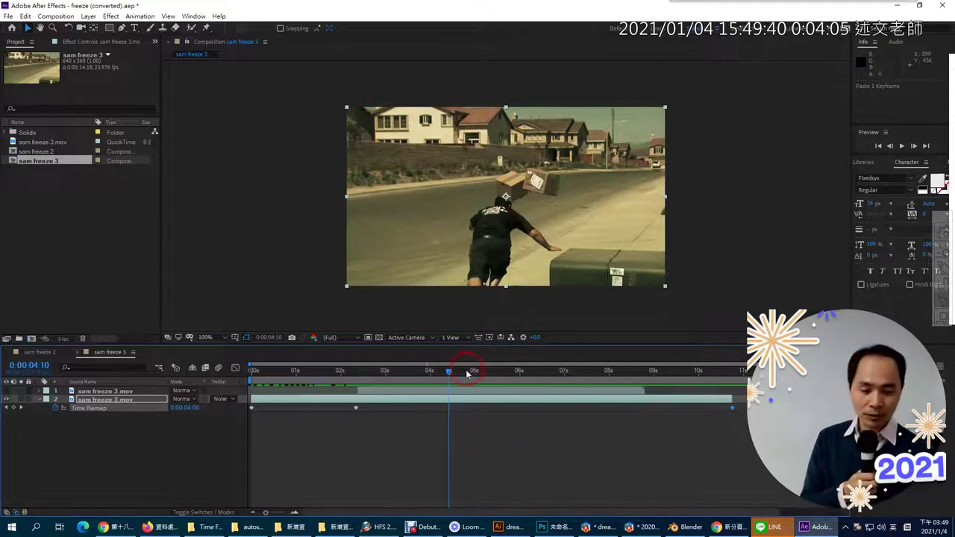
left_click_drag(453, 372, 298, 385)
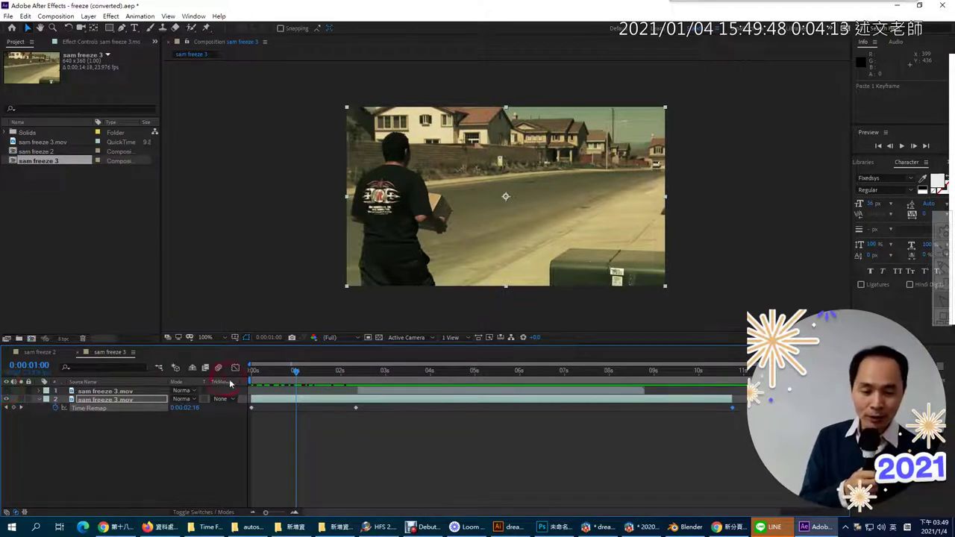
left_click_drag(306, 370, 404, 383)
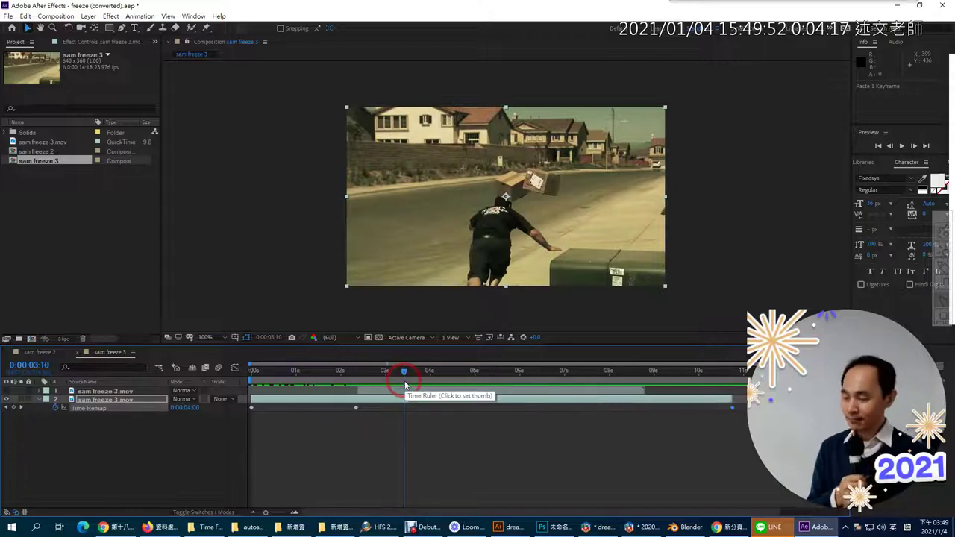